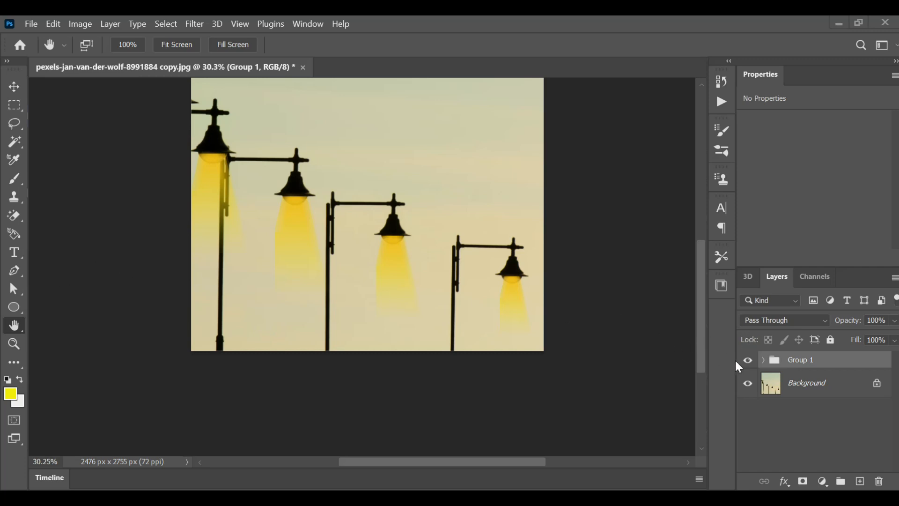
Toggle Group 1's visibility to compare the lamp photo with and without the light beams
left_click(748, 360)
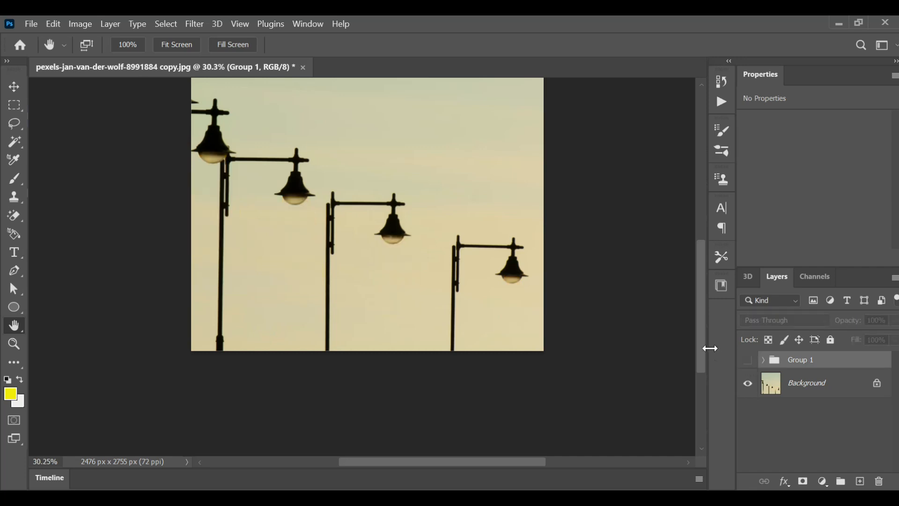
left_click(748, 360)
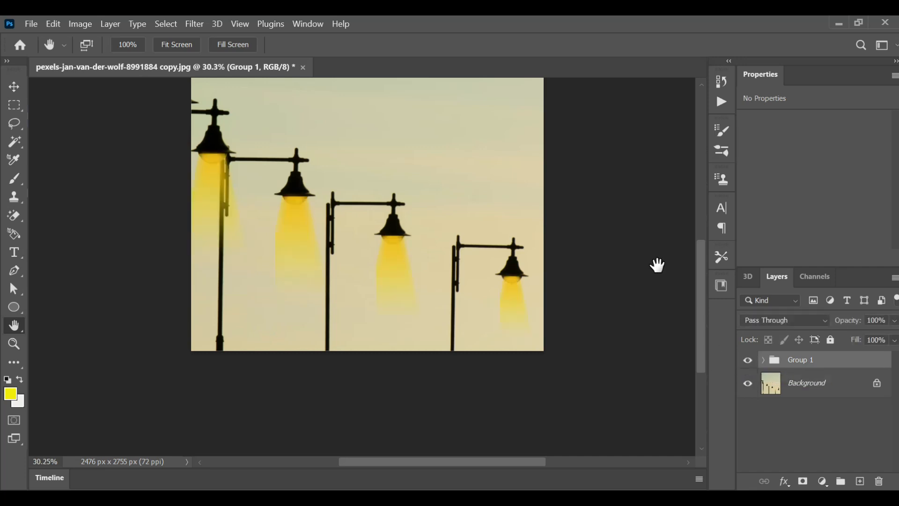
Close the edited example document and open the plain lamp photo pexels-jan-van-der-wolf-8991884 copy.jpg
left_click(304, 69)
left_click(501, 219)
left_click(59, 145)
scroll(450, 223, "down", 15)
scroll(627, 340, "down", 3)
scroll(643, 326, "up", 10)
left_click(622, 147)
left_click(786, 469)
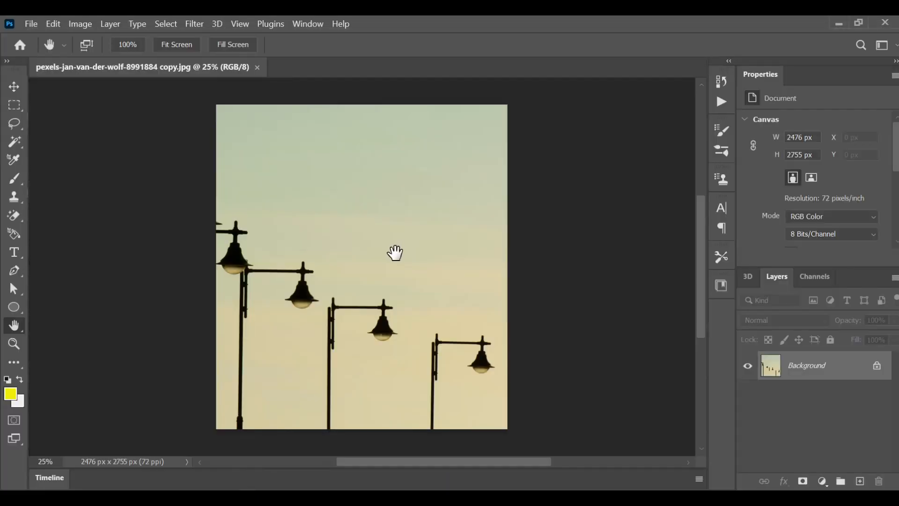
Draw a rectangular marquee selection about 374 by 538 px in the sky just below the second lamp
scroll(383, 258, "up", 5)
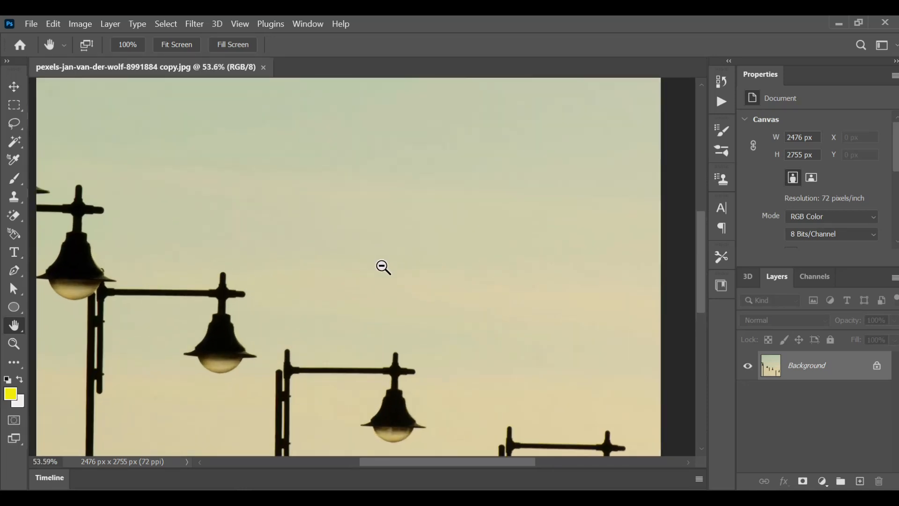
left_click_drag(396, 297, 417, 223)
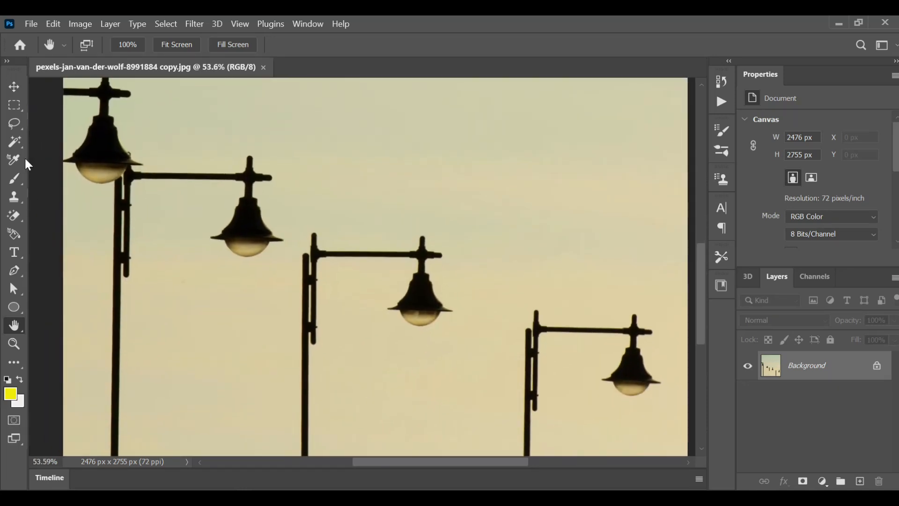
left_click(14, 107)
left_click(72, 104)
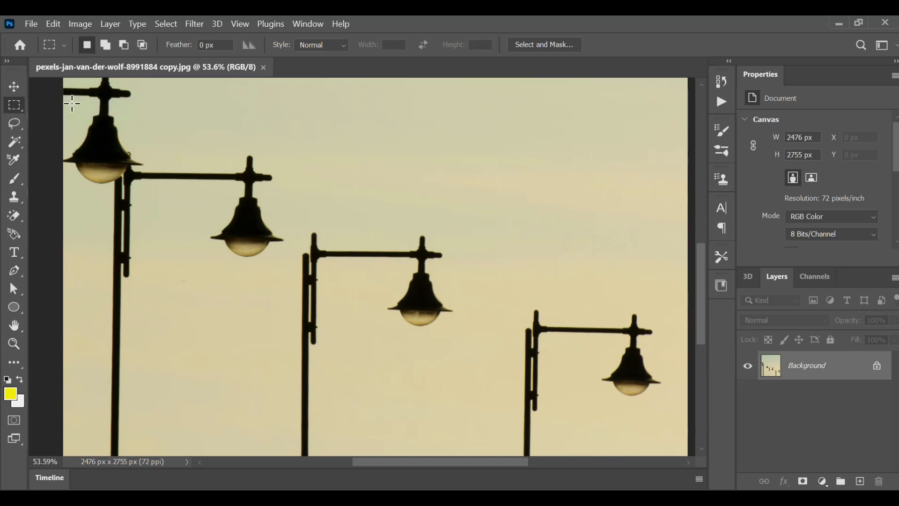
left_click_drag(143, 248, 235, 383)
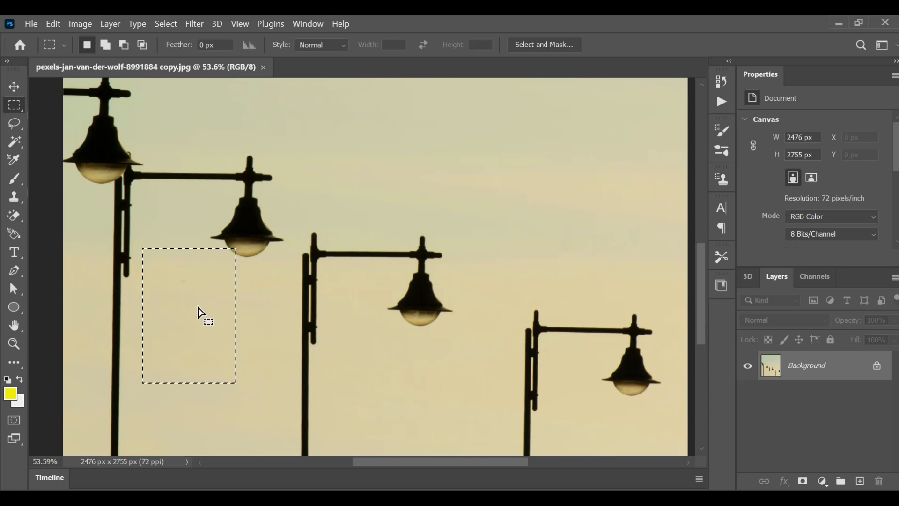
Transform the selection with Perspective, narrowing its top edge into a tapered beam shape
right_click(182, 287)
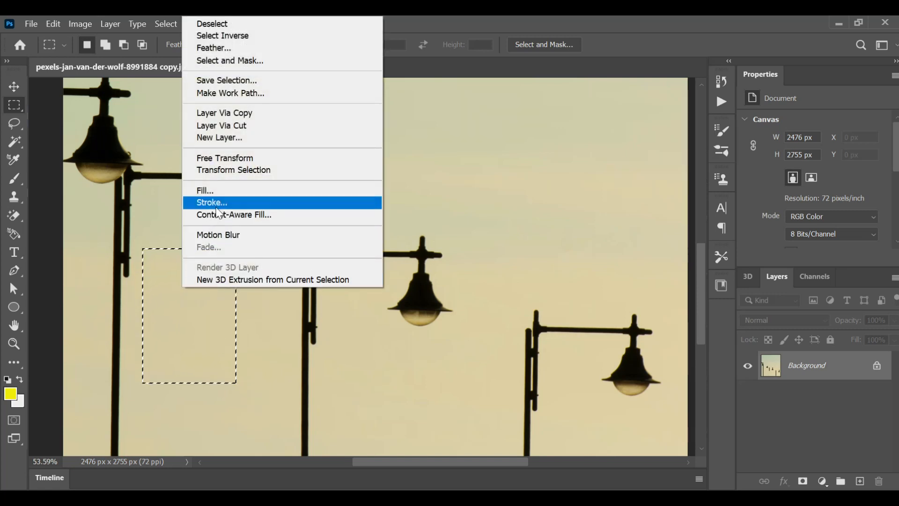
left_click(220, 170)
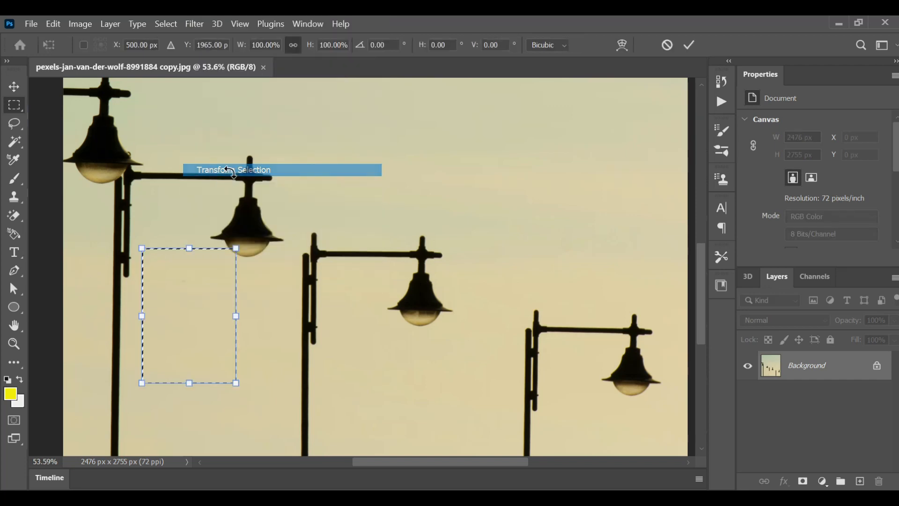
right_click(186, 272)
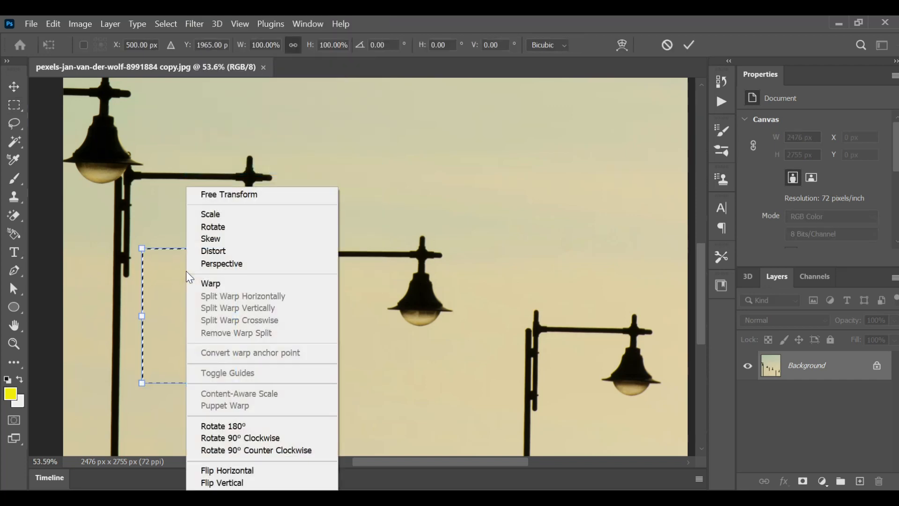
left_click(221, 266)
left_click_drag(236, 251, 208, 260)
Move the tapered selection beneath the second lamp, match its top edge to the bulb's width and apply the transform
left_click_drag(199, 304, 249, 285)
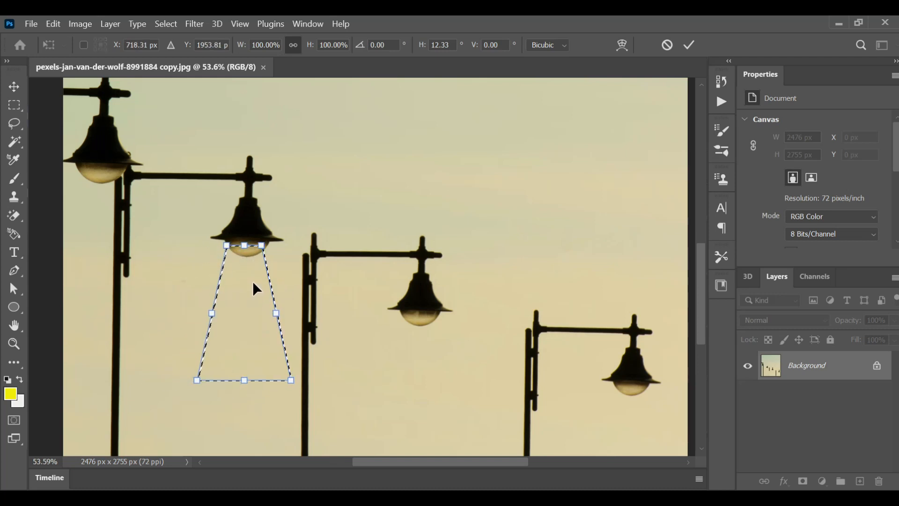
left_click_drag(262, 245, 246, 268)
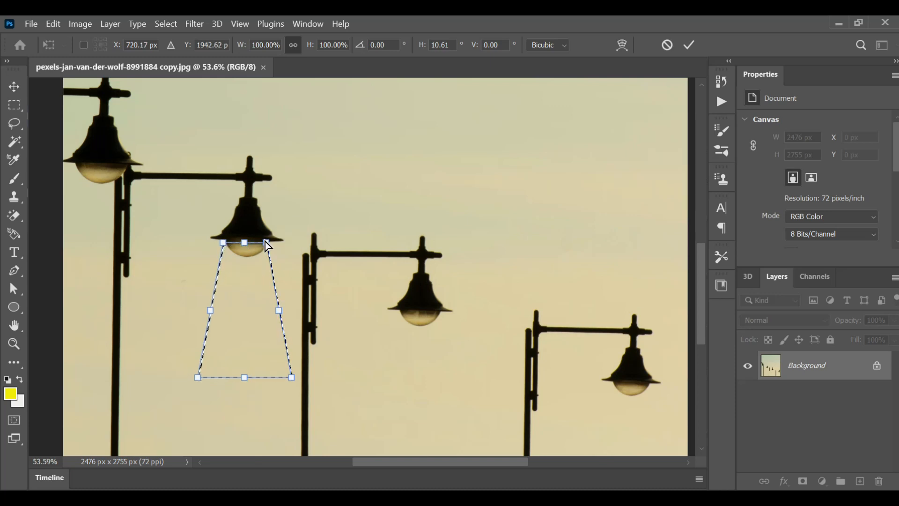
left_click_drag(265, 243, 259, 259)
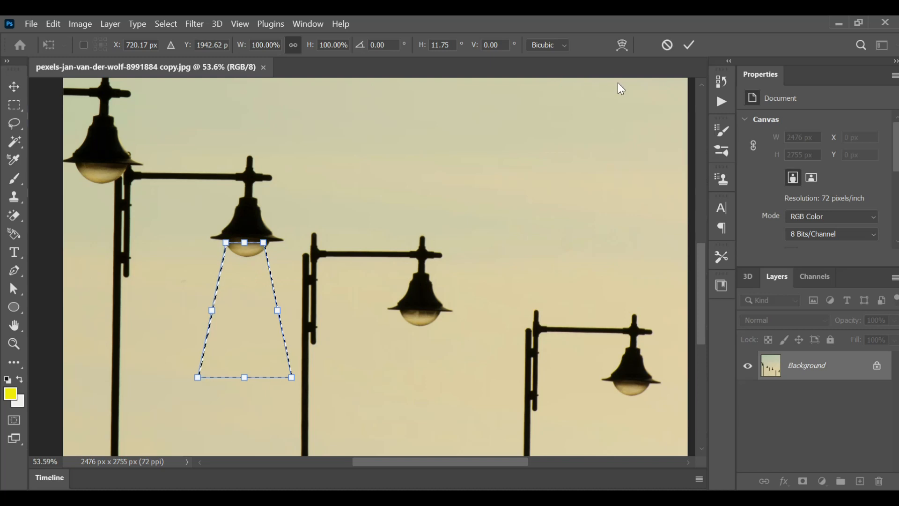
left_click(689, 45)
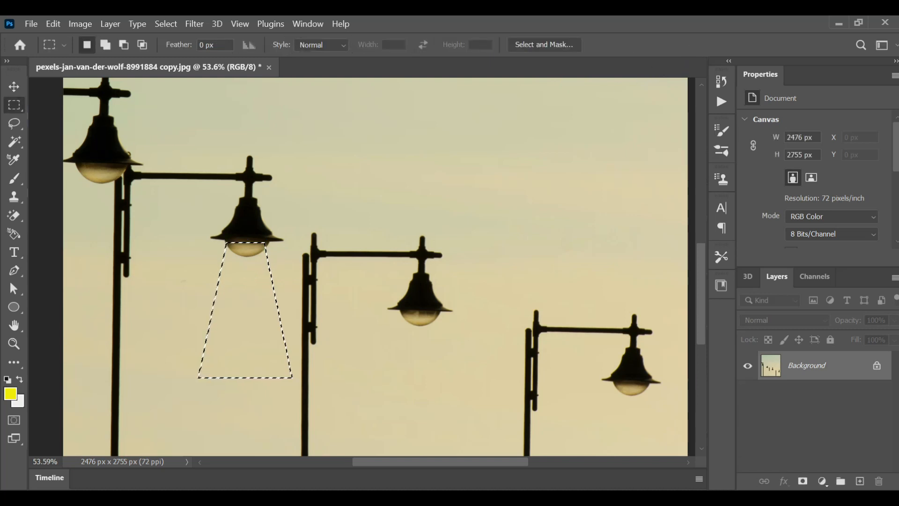
On a new layer, fill the selection with a linear gradient starting at colour f3be1c, running from the lamp shade down past the selection's base
left_click(861, 482)
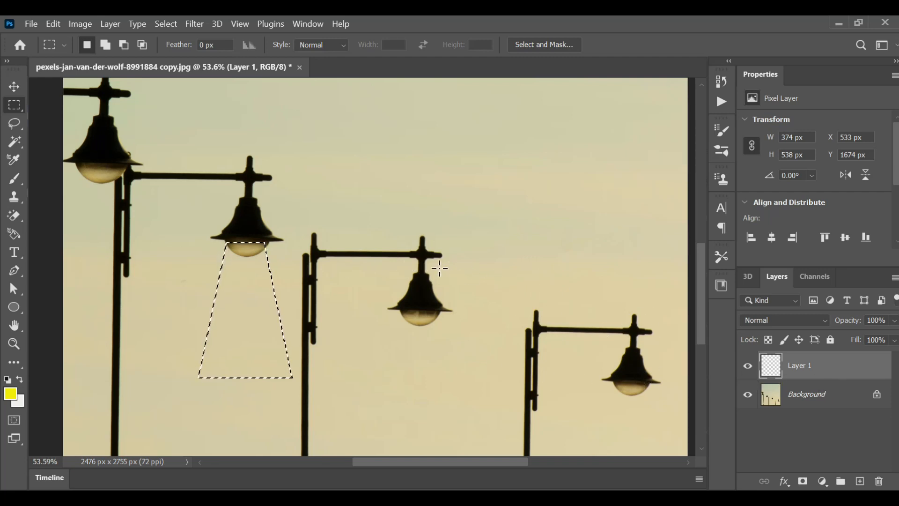
left_click(15, 362)
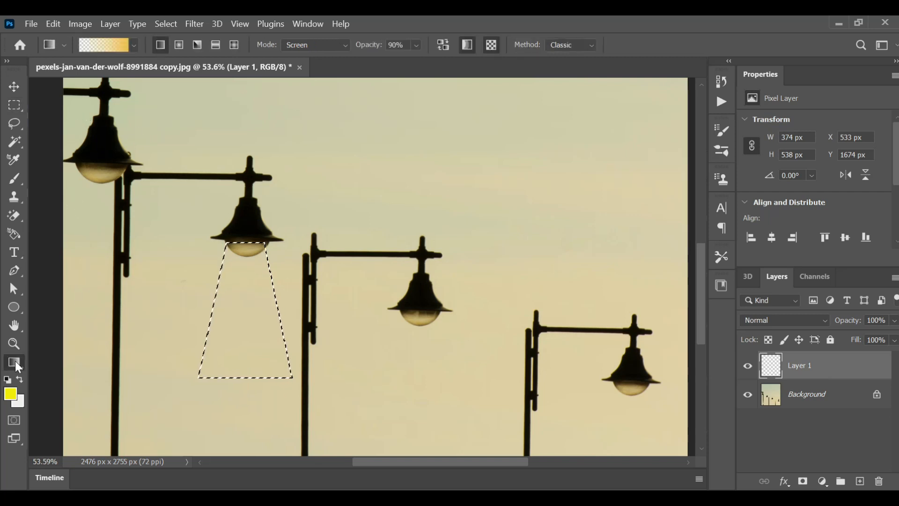
left_click(118, 46)
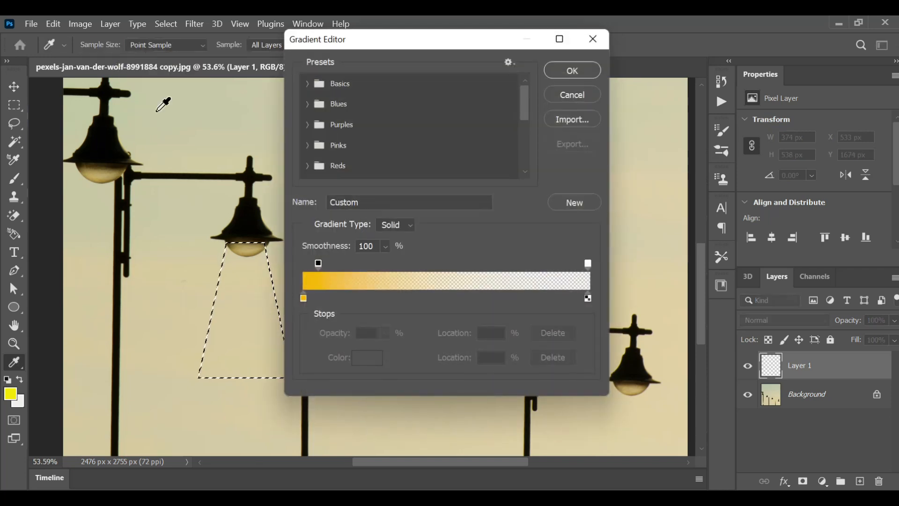
left_click(303, 298)
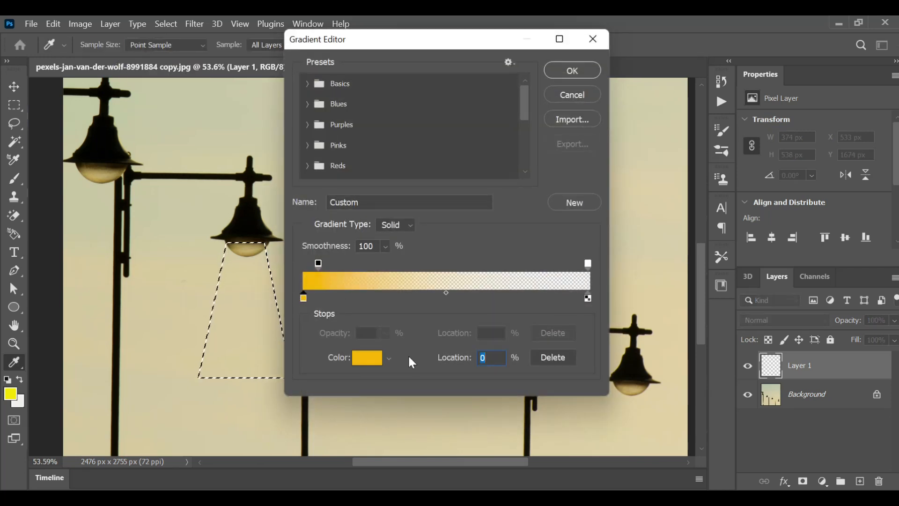
left_click(367, 357)
left_click(443, 222)
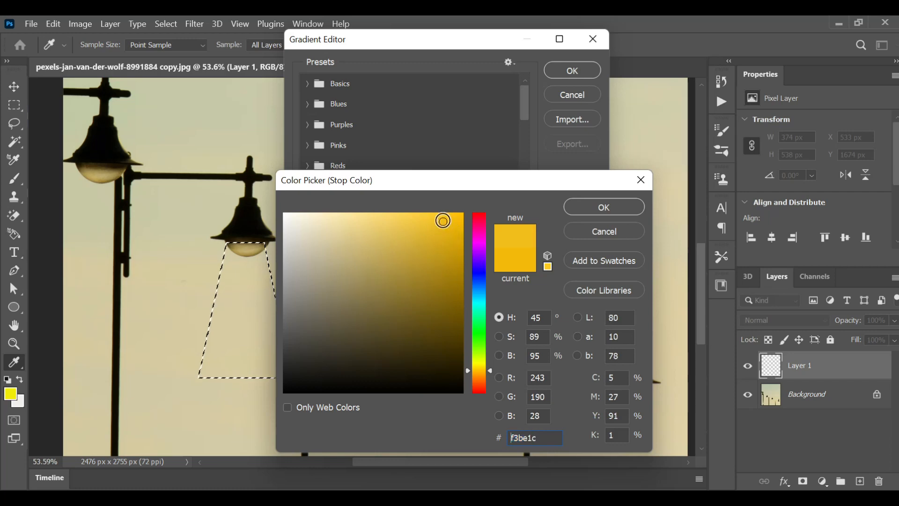
left_click(604, 209)
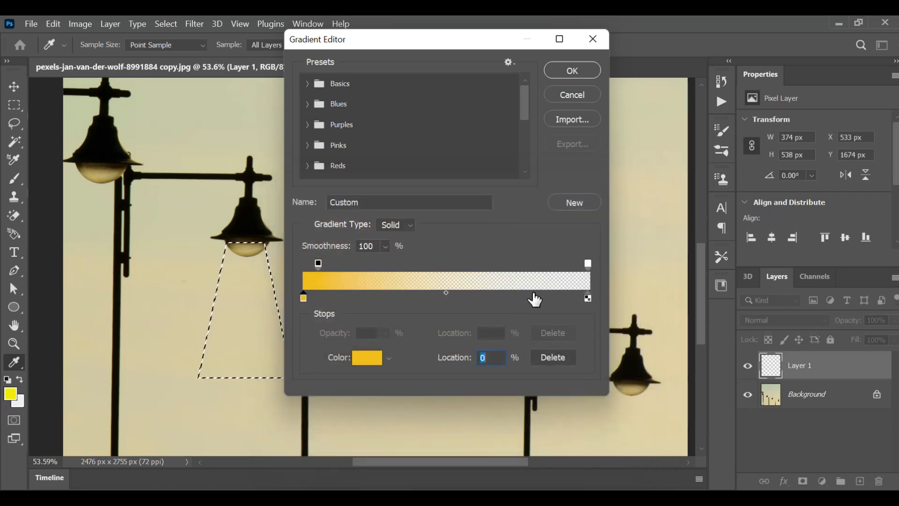
left_click(573, 75)
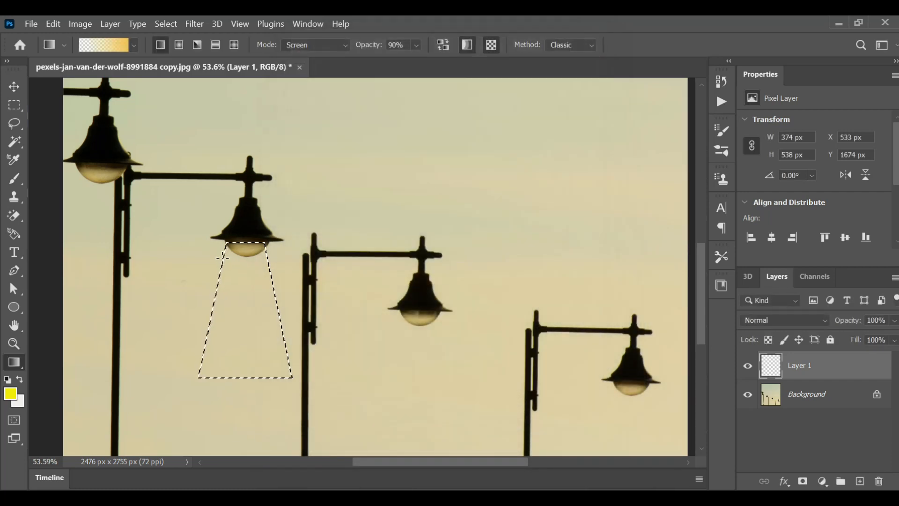
left_click_drag(243, 229, 242, 356)
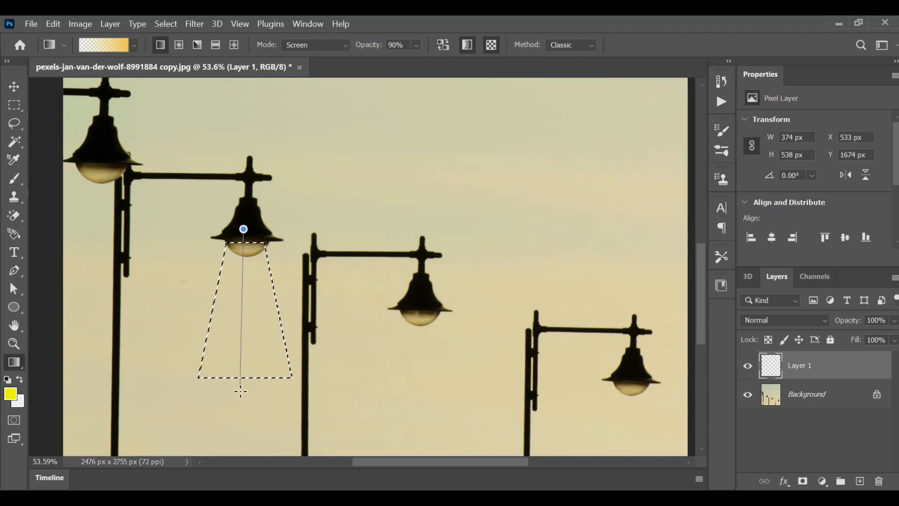
left_click_drag(239, 394, 237, 393)
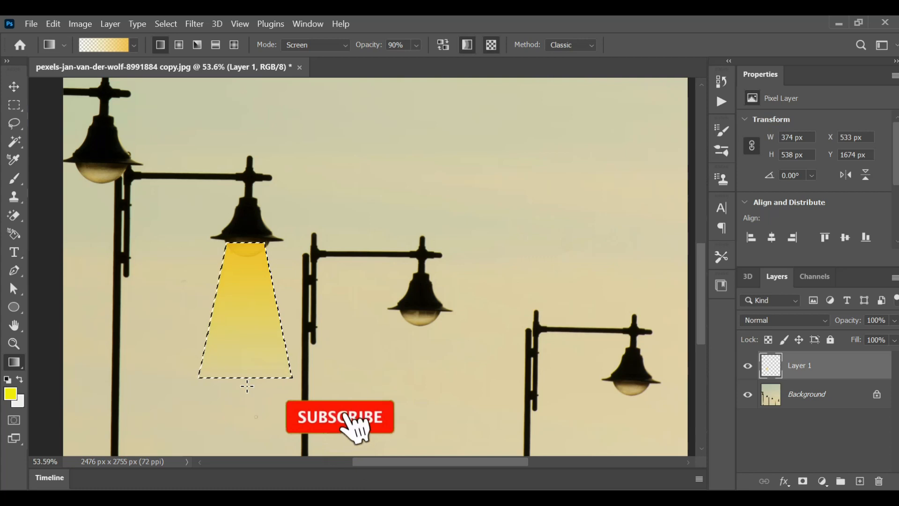
Soften the gradient beam with a Motion Blur at an angle of 0°, adjusting the blur distance slightly
left_click(195, 23)
mouse_move(213, 190)
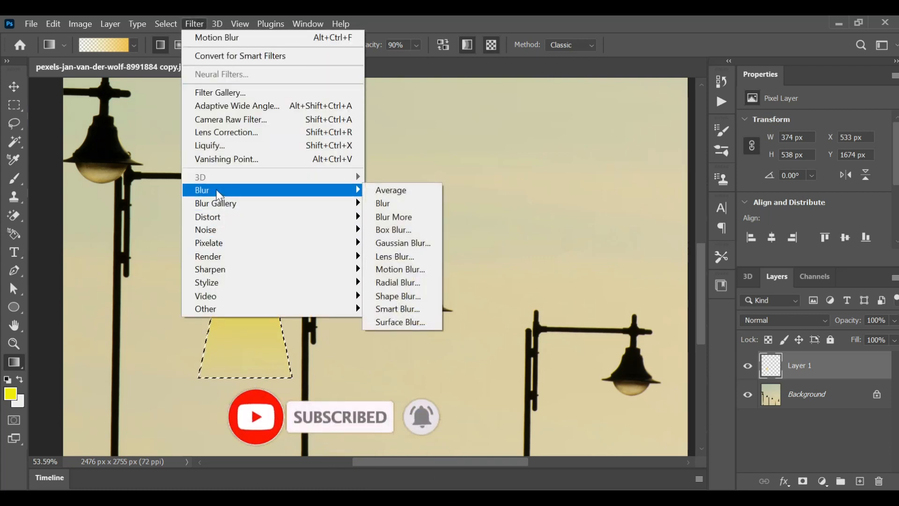
left_click(394, 270)
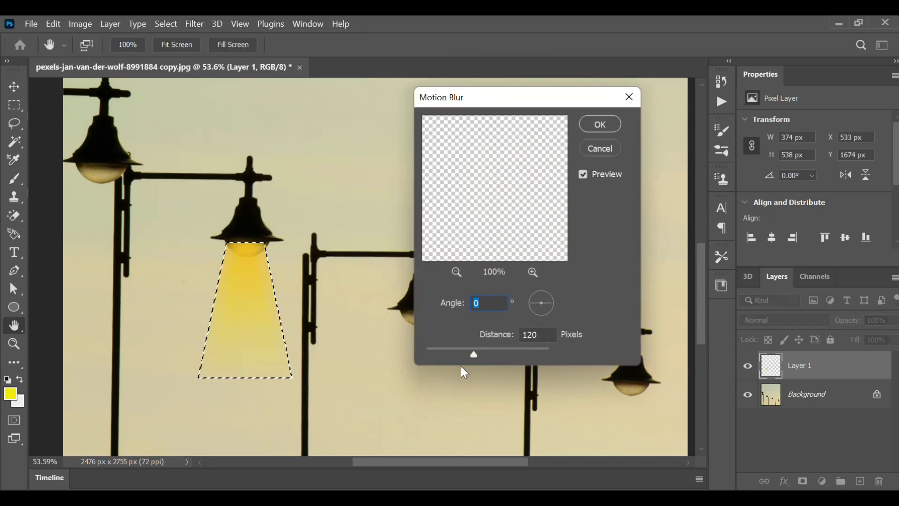
left_click_drag(474, 353, 471, 352)
left_click(601, 125)
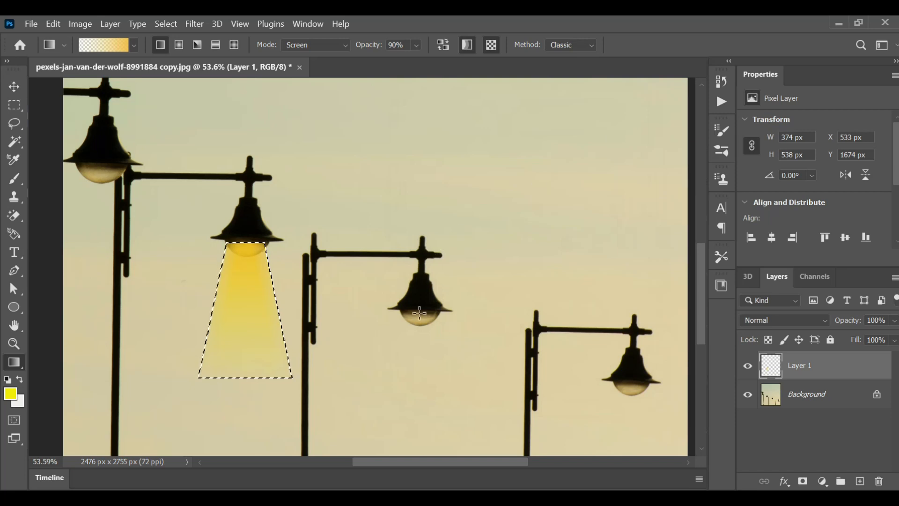
Duplicate the light beam onto the first lamp and align the copy beneath its bulb
key("v")
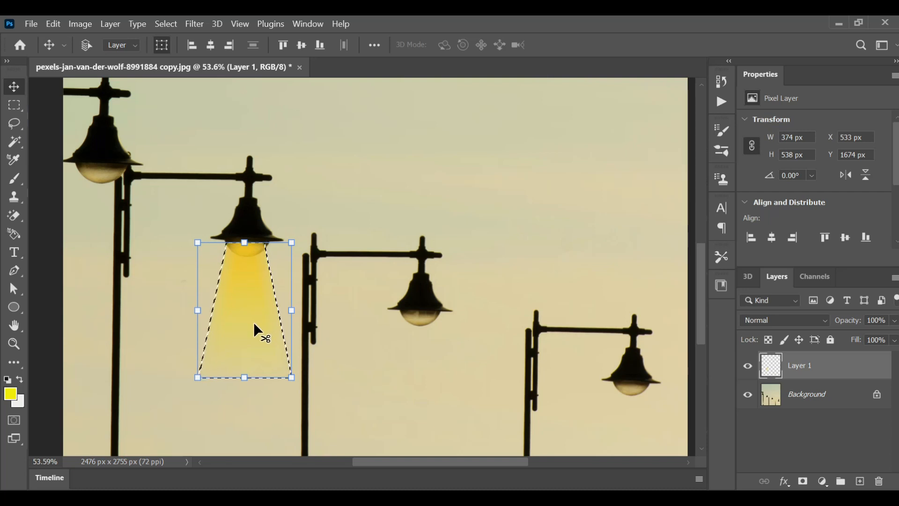
left_click_drag(253, 322, 112, 255)
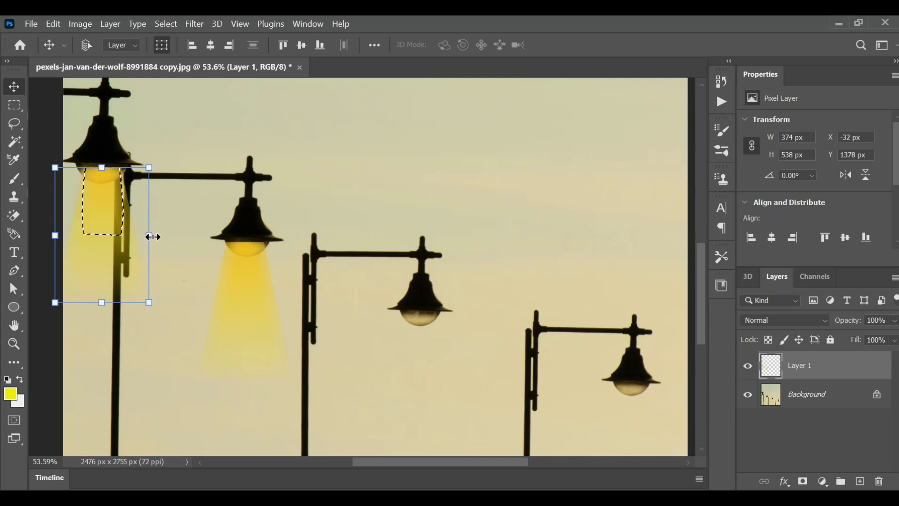
mouse_move(152, 235)
left_mouse_down()
mouse_move(108, 206)
mouse_move(145, 228)
left_mouse_up()
left_click_drag(117, 197, 115, 206)
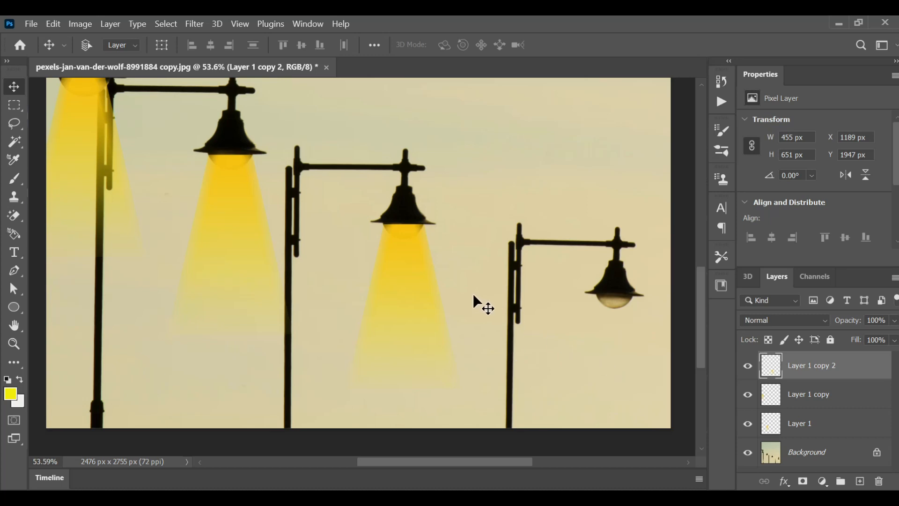
key("ctrl+t")
left_click_drag(408, 304, 577, 340)
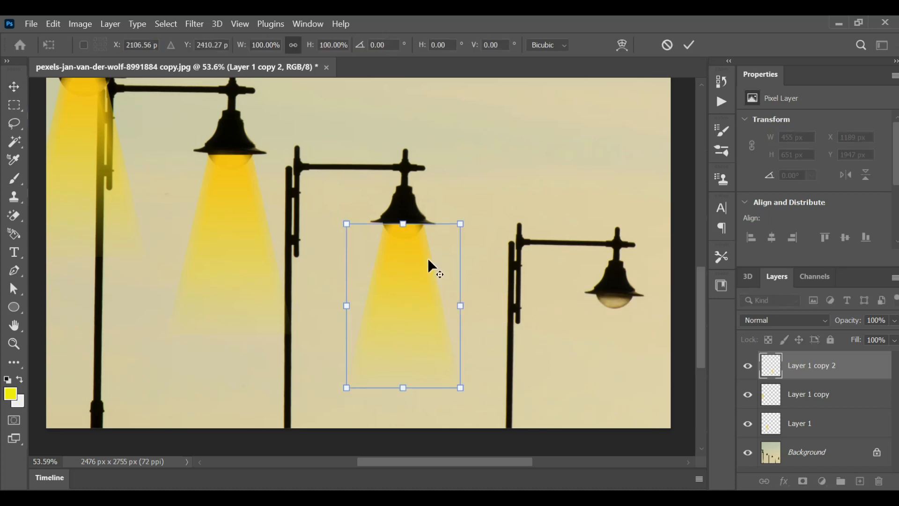
left_click(690, 44)
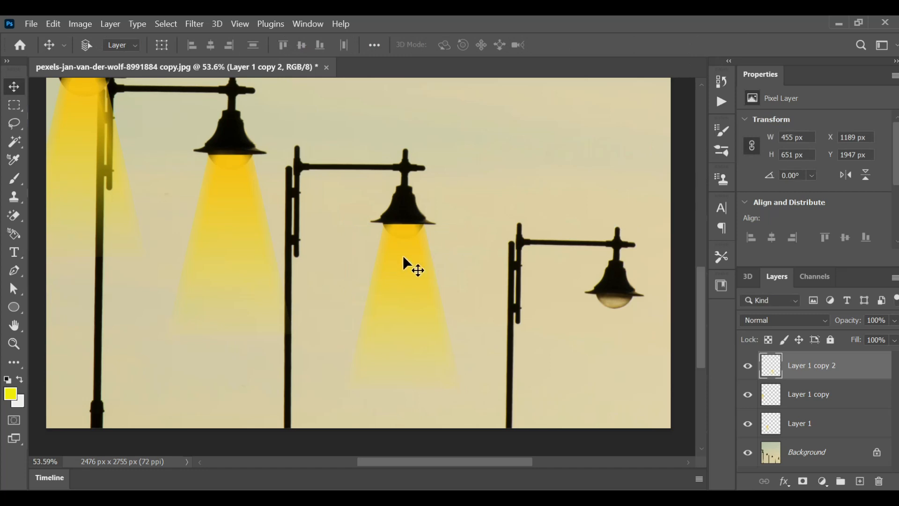
Duplicate the third lamp's beam onto the fourth lamp and scale the copy to 82.62%
left_click_drag(405, 287, 613, 348)
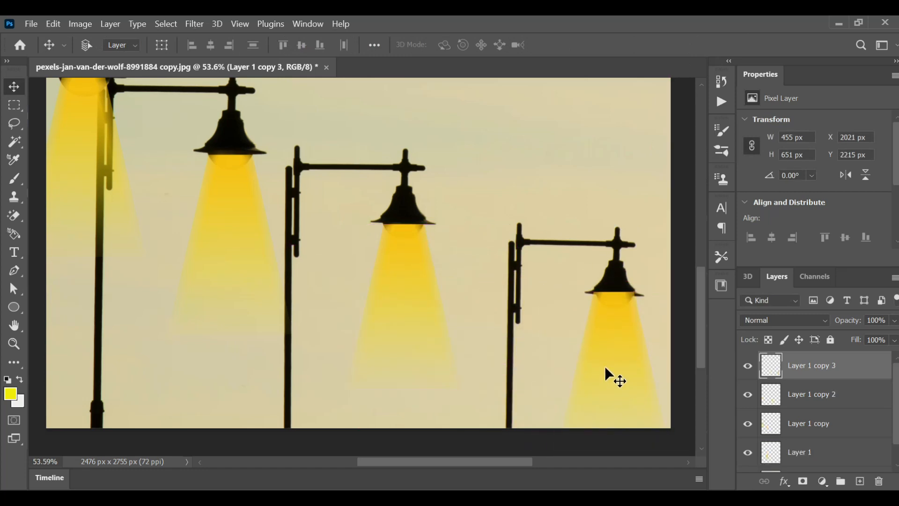
key("ctrl+t")
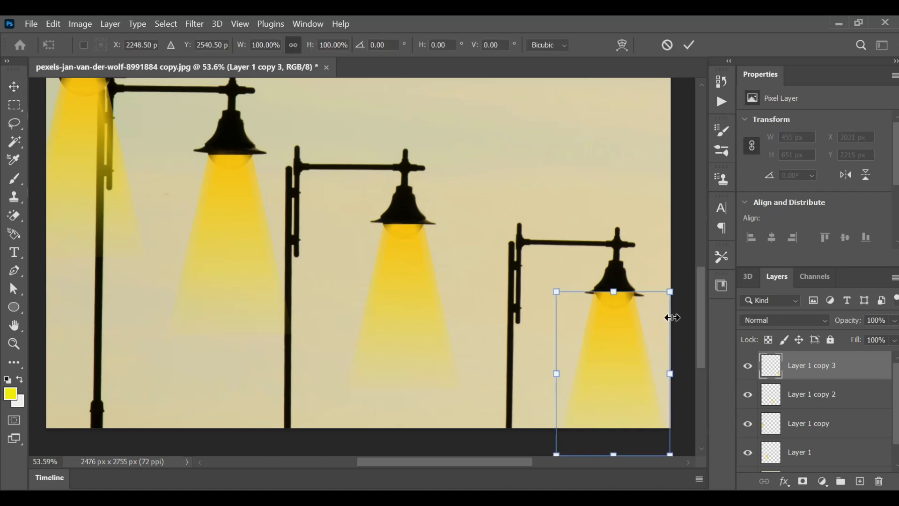
left_click_drag(670, 291, 664, 299)
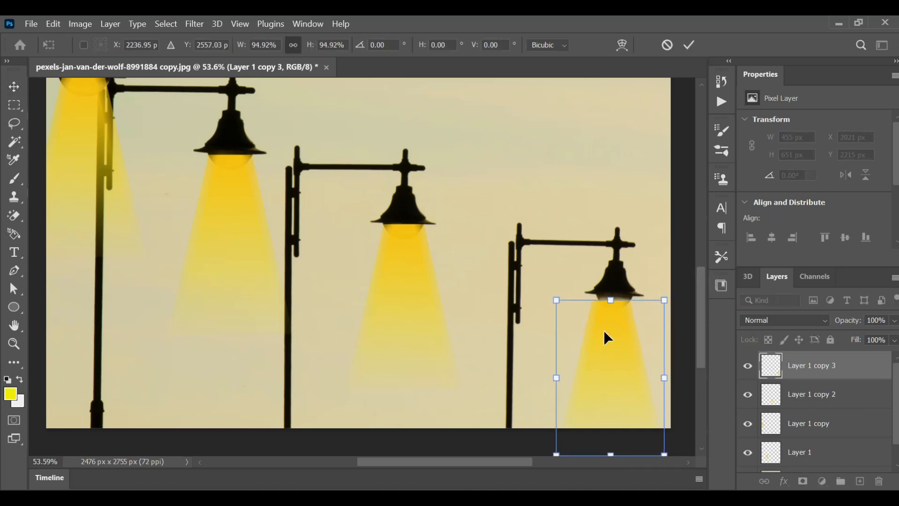
left_click_drag(597, 334, 603, 334)
left_click_drag(671, 378, 621, 362)
Nudge the scaled beam copy up and slightly left until it sits directly beneath the fourth lamp's shade, and apply the transform
key("Up")
key("Up")
key("Up")
key("Up")
key("Up")
key("Up")
key("Up")
key("Up")
key("Up")
key("Up")
key("Up")
key("Up")
key("Up")
key("Up")
key("Up")
key("Up")
key("Left")
key("Left")
key("Up")
key("Up")
key("Left")
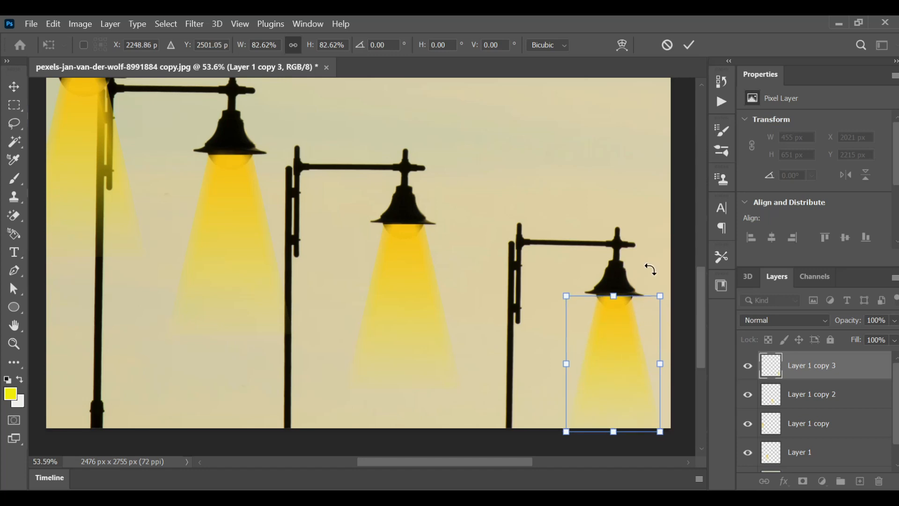
left_click(688, 47)
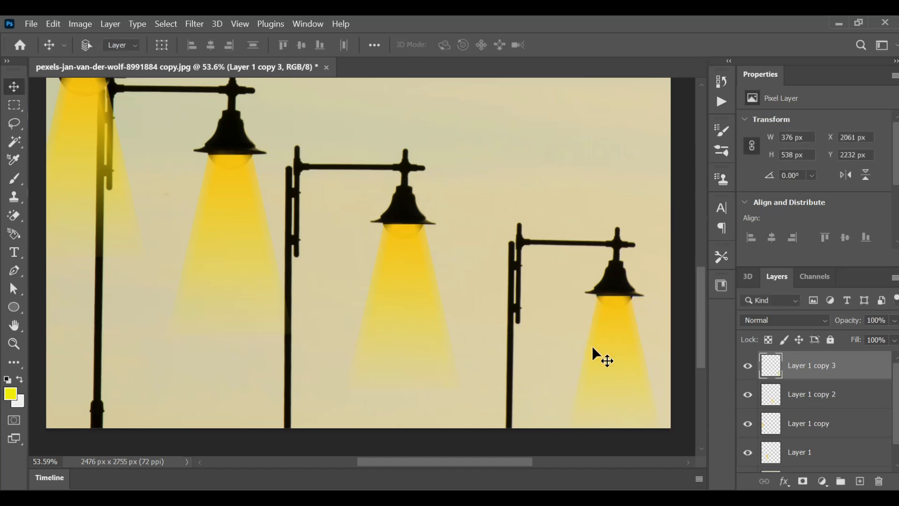
Group all four light beam layers, from Layer 1 to Layer 1 copy 3, into a single layer group
scroll(336, 295, "down", 3)
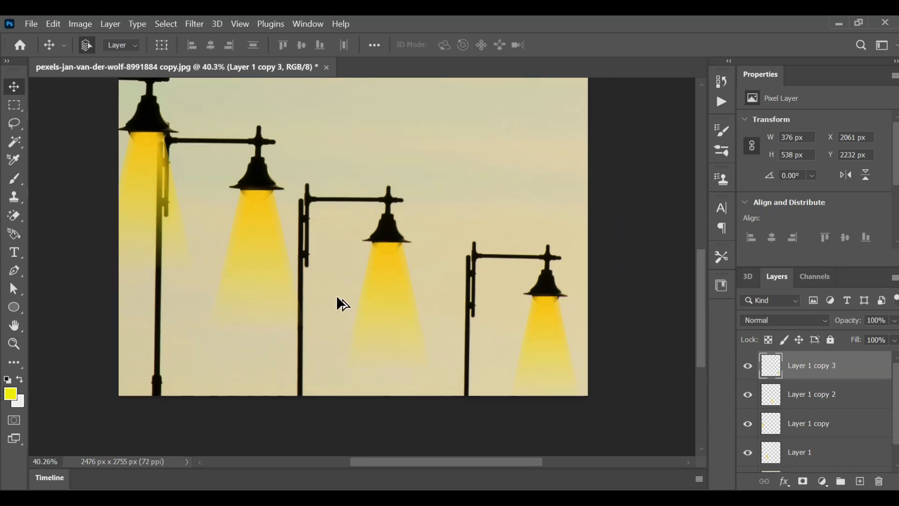
scroll(338, 294, "down", 2)
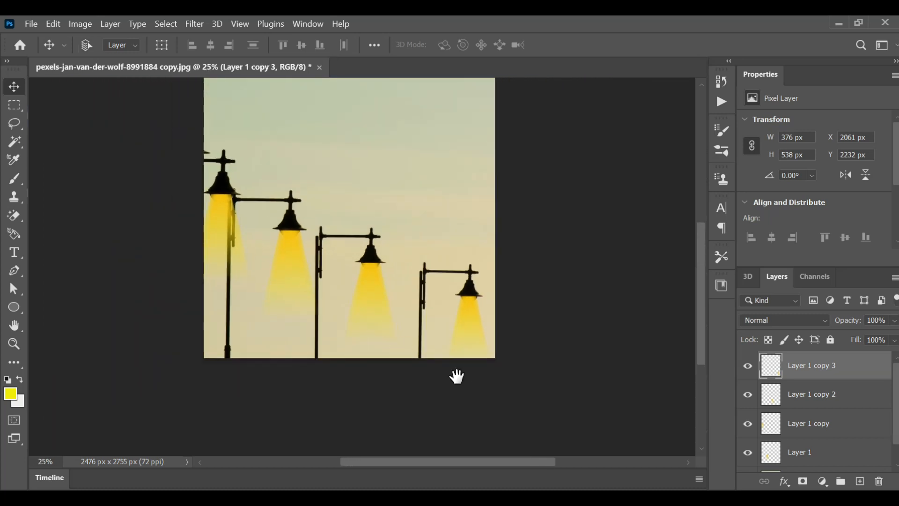
left_click_drag(397, 206, 395, 258)
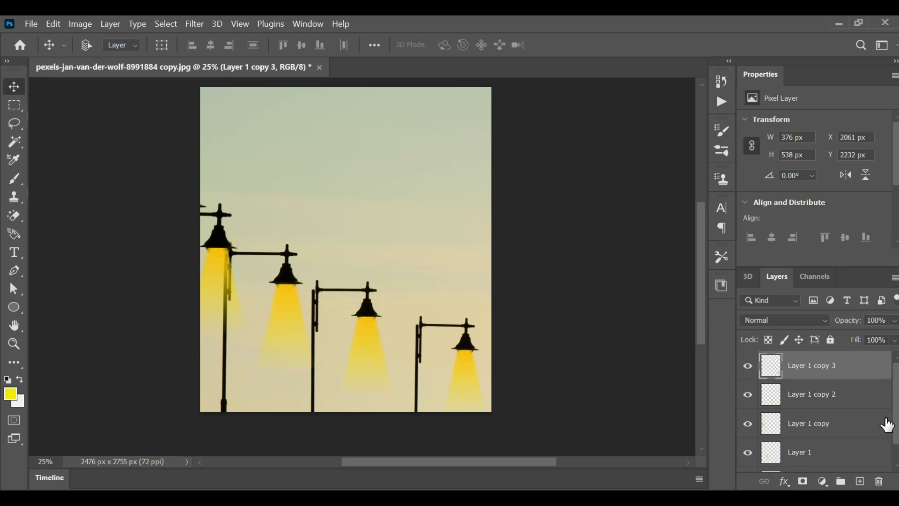
left_click_drag(898, 426, 897, 393)
key("ctrl")
left_click(839, 402, "ctrl")
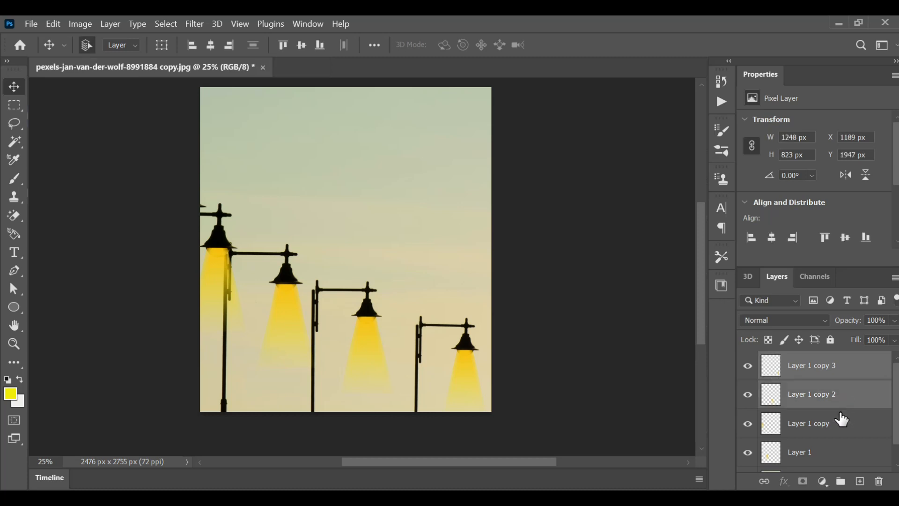
left_click(839, 422, "ctrl")
left_click(827, 452, "ctrl")
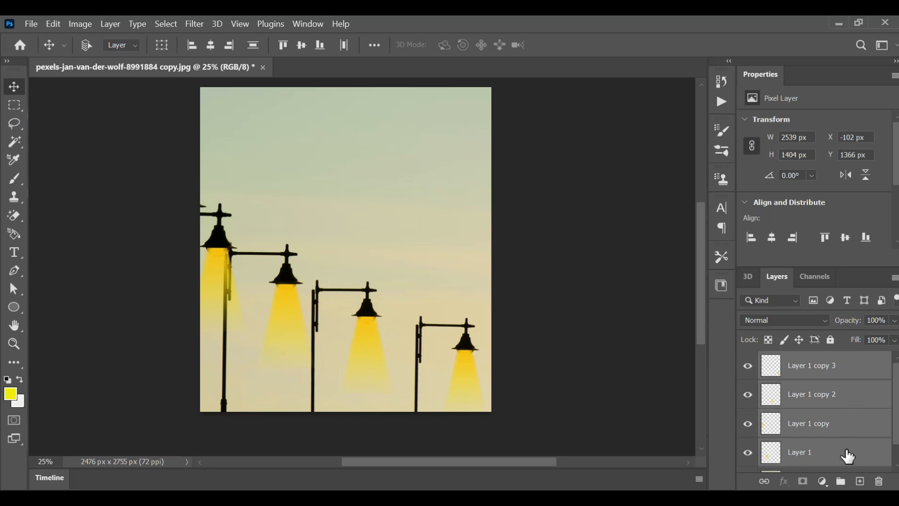
left_click(841, 482)
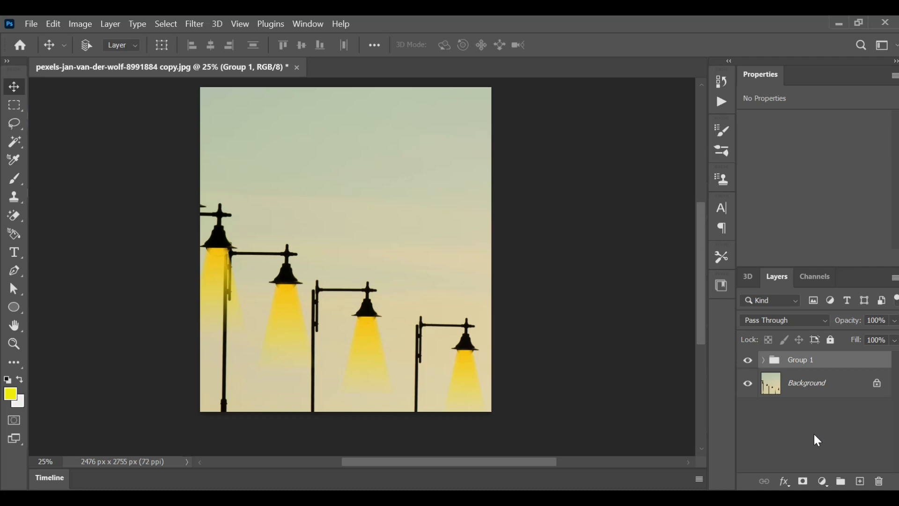
Hide and show the light beam group to compare the photo with and without the beams
left_click(747, 361)
left_click(747, 360)
scroll(444, 284, "up", 2)
scroll(445, 282, "down", 2)
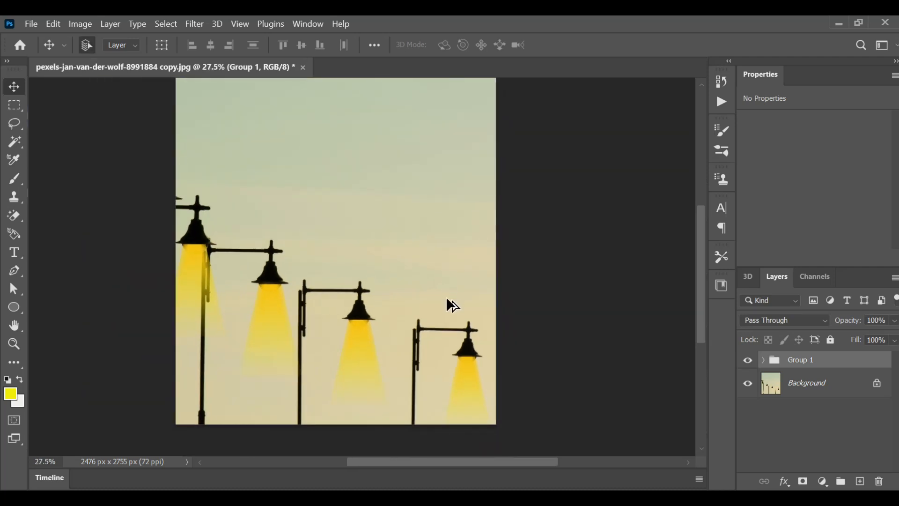